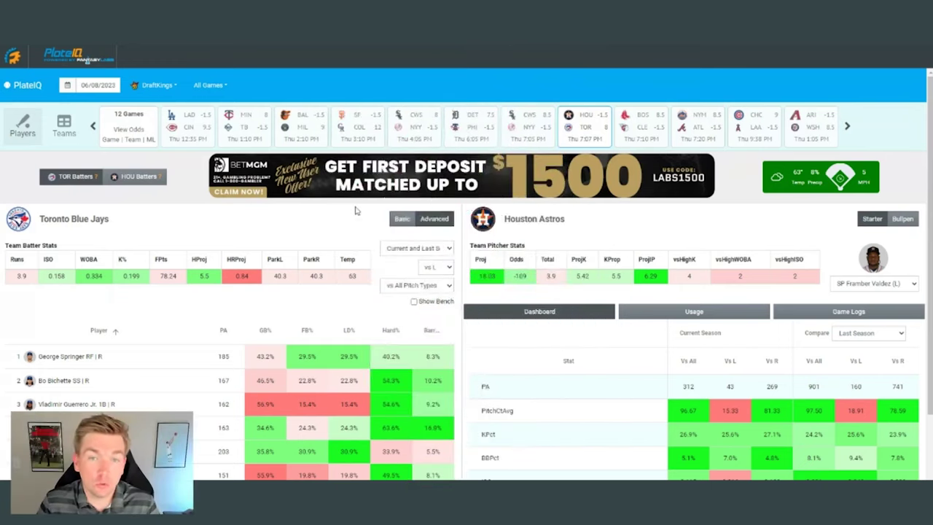
pyautogui.scroll(-1, 320, 203)
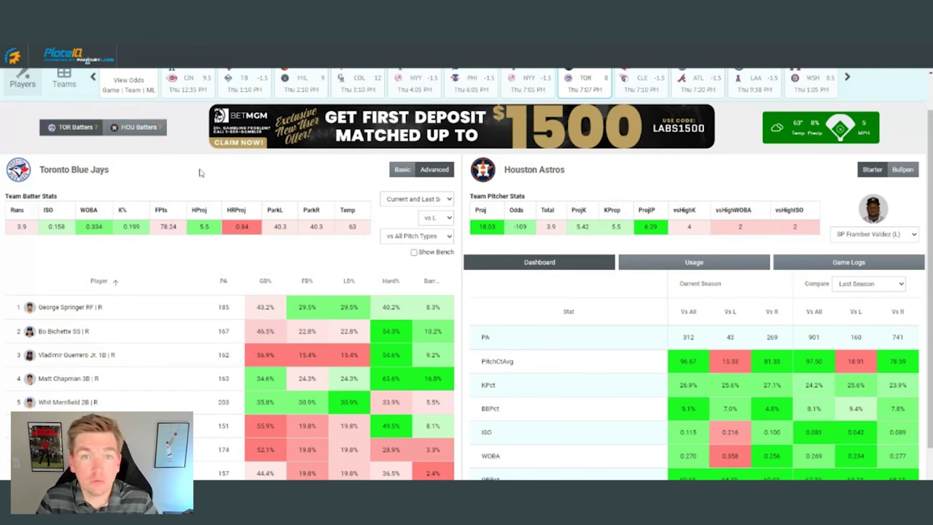
pyautogui.scroll(-1, 199, 172)
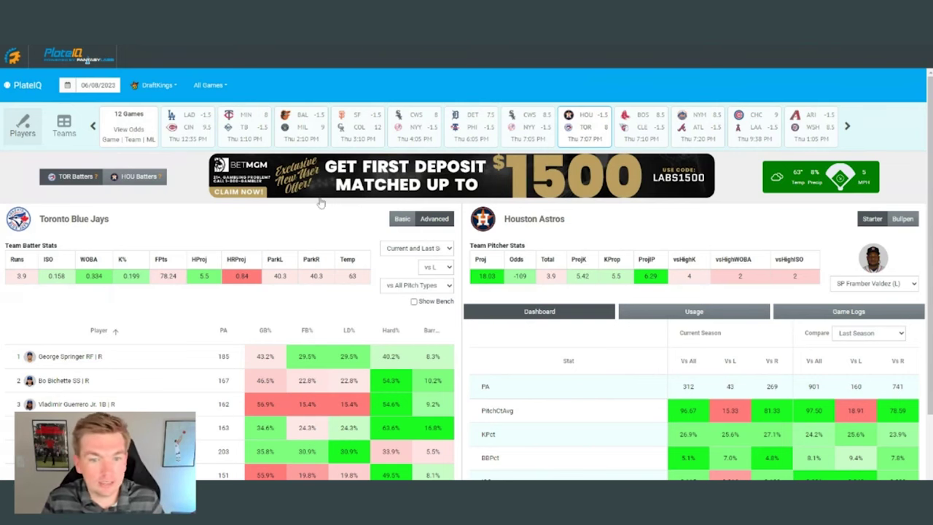
pyautogui.scroll(-1, 321, 202)
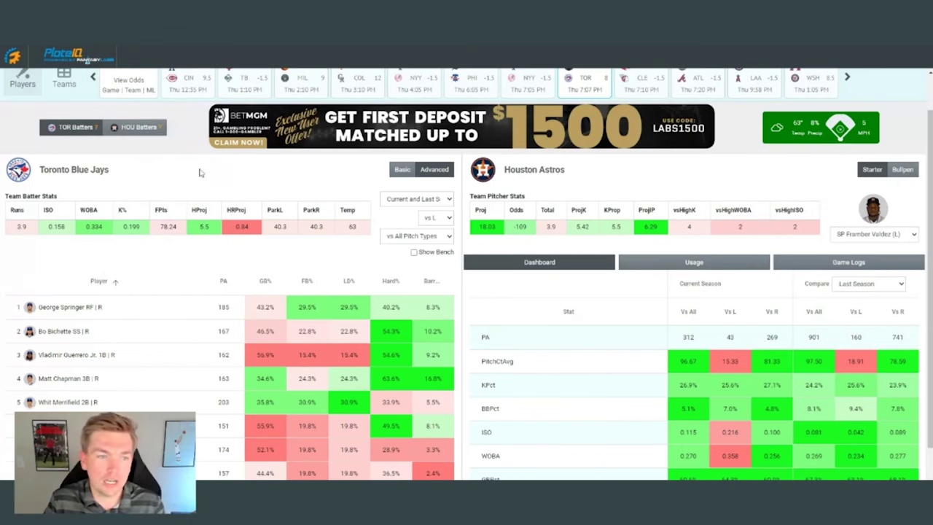
pyautogui.scroll(-1, 200, 172)
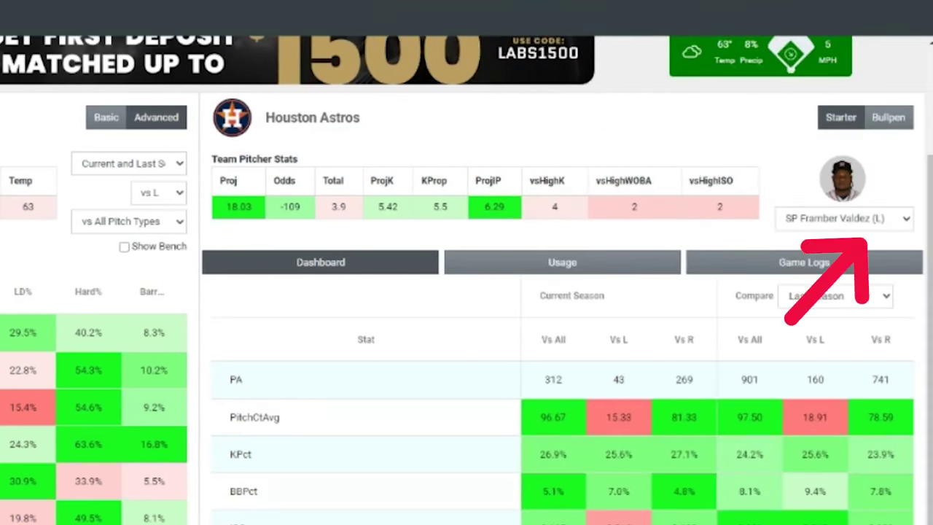
# - Show the Toronto Blue Jays batter stats vs L and switch their table from advanced to basic stats
pyautogui.click(179, 195)
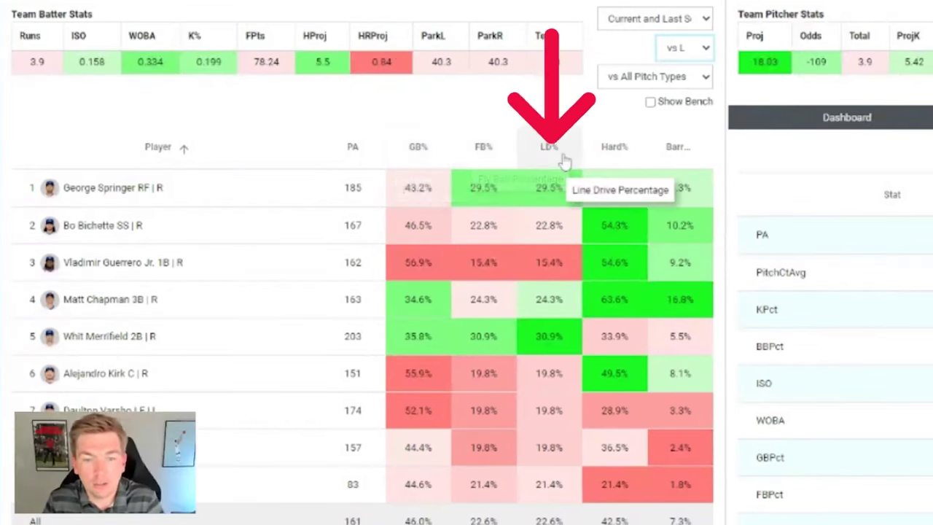
pyautogui.scroll(1, 685, 159)
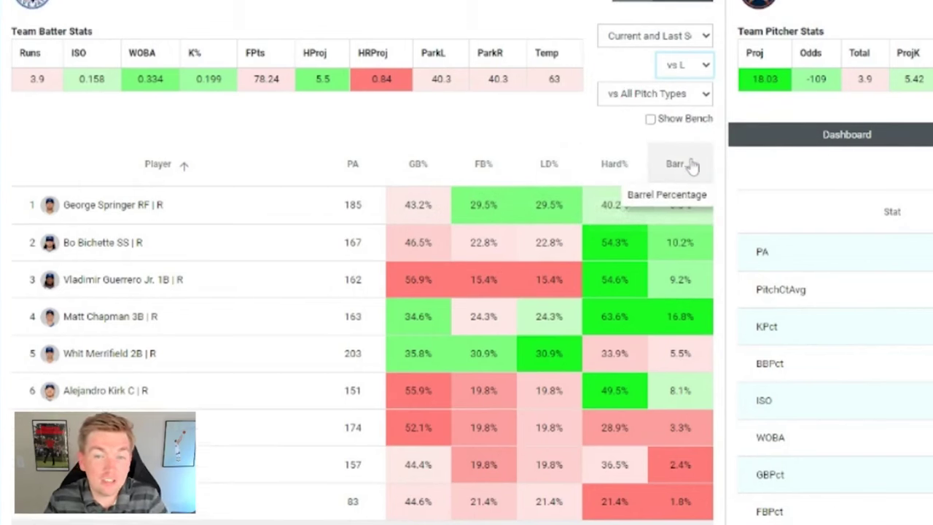
pyautogui.click(631, 55)
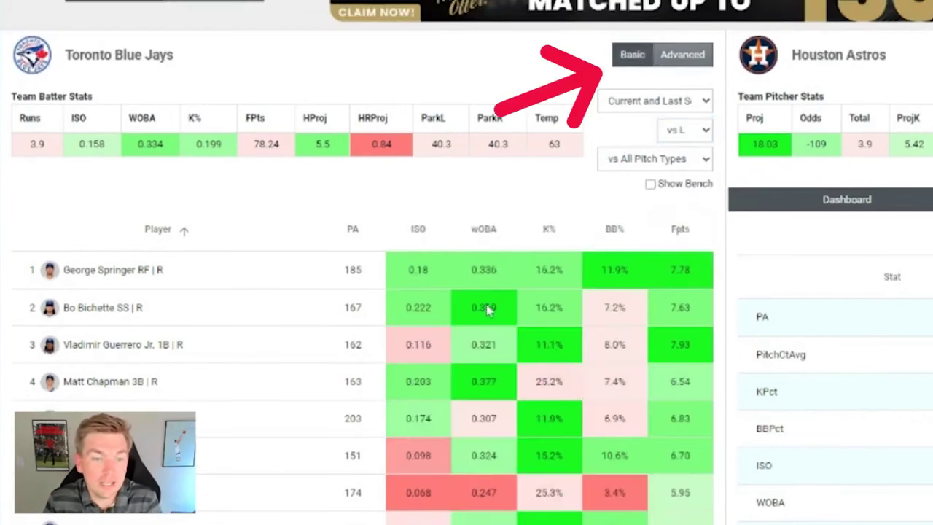
pyautogui.scroll(-1, 484, 308)
pyautogui.scroll(1, 483, 309)
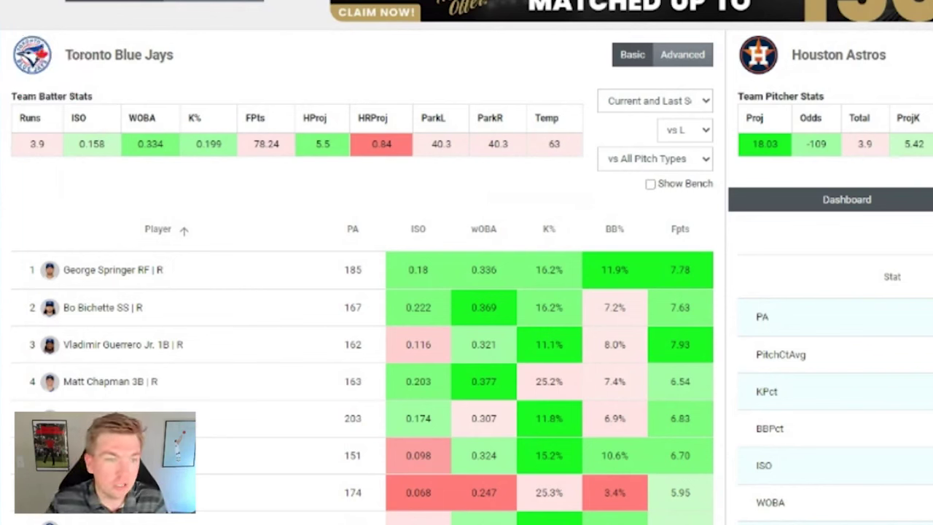
# - Examine the Houston Astros team pitcher stats and the Toronto Blue Jays team batter stats
pyautogui.doubleClick(817, 143)
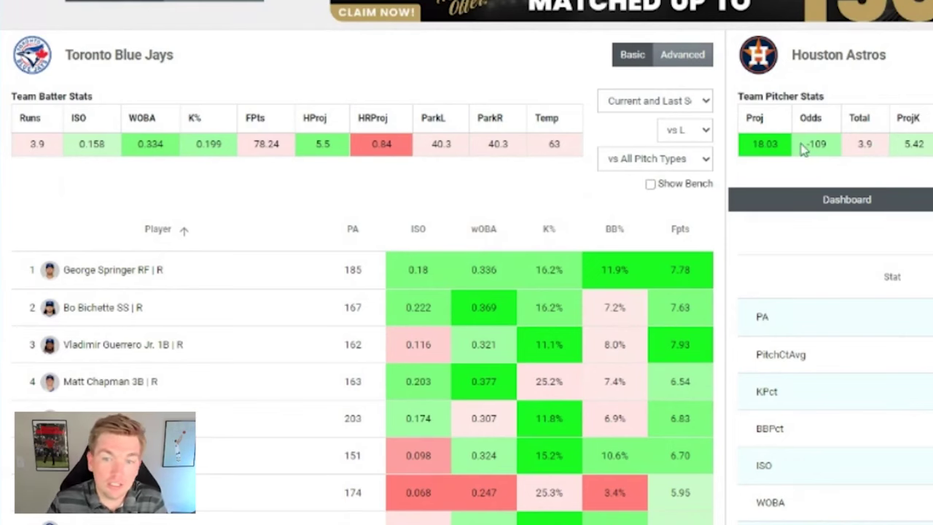
pyautogui.click(822, 171)
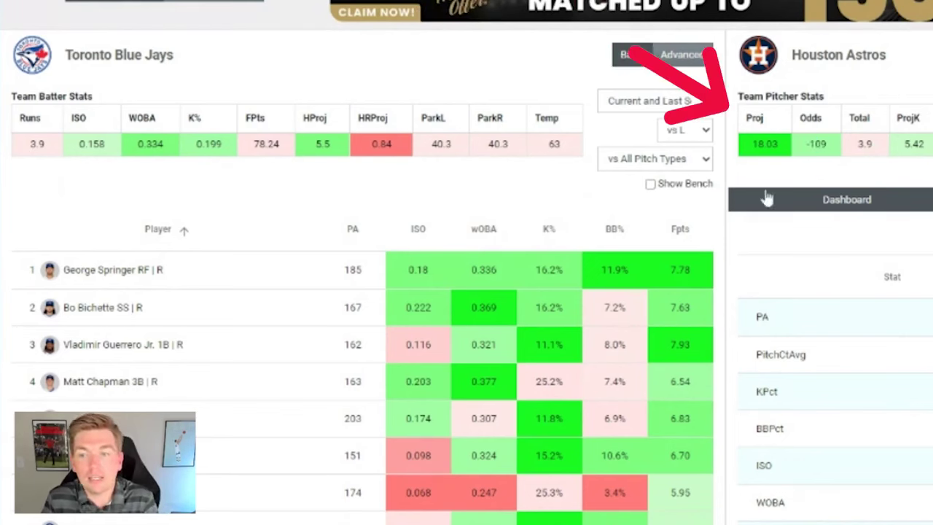
pyautogui.scroll(2, 92, 200)
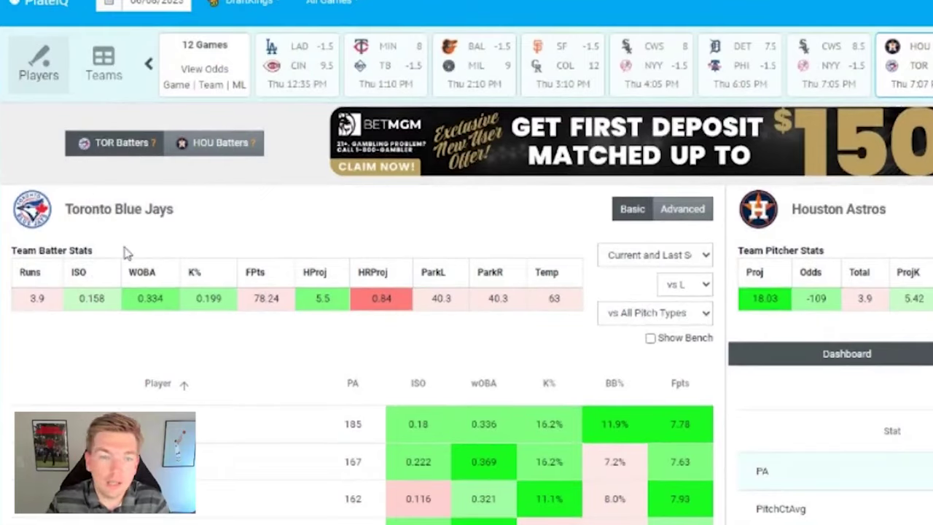
pyautogui.scroll(-1, 129, 273)
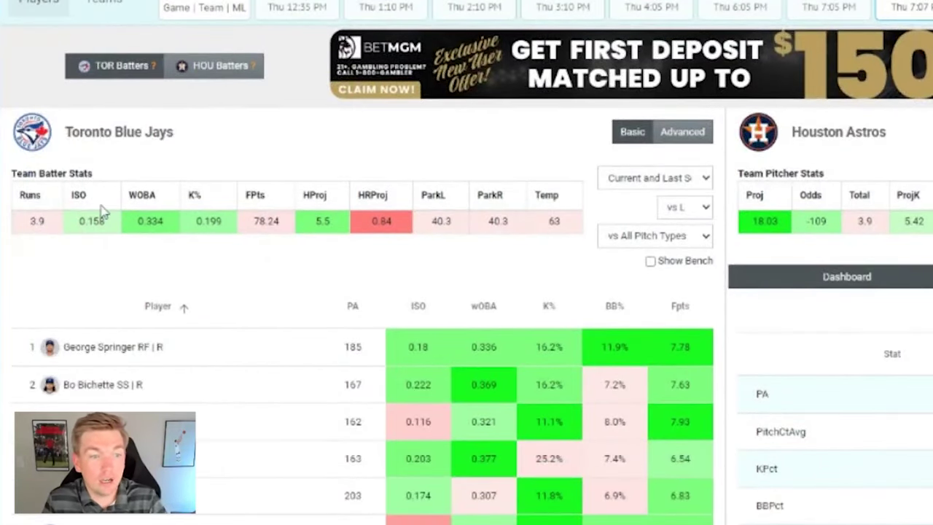
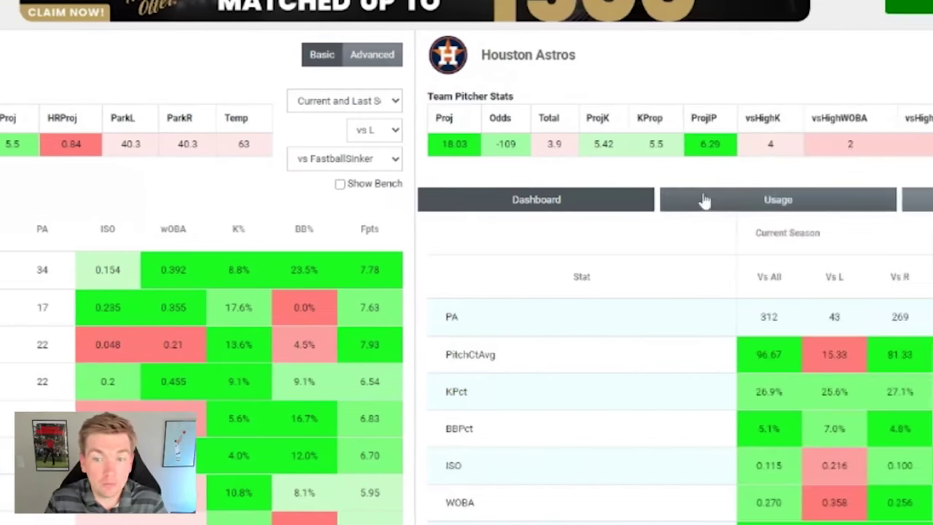
# - Show the Astros starter's pitch usage and filter the Blue Jays batter stats to four-seam fastballs
pyautogui.click(702, 201)
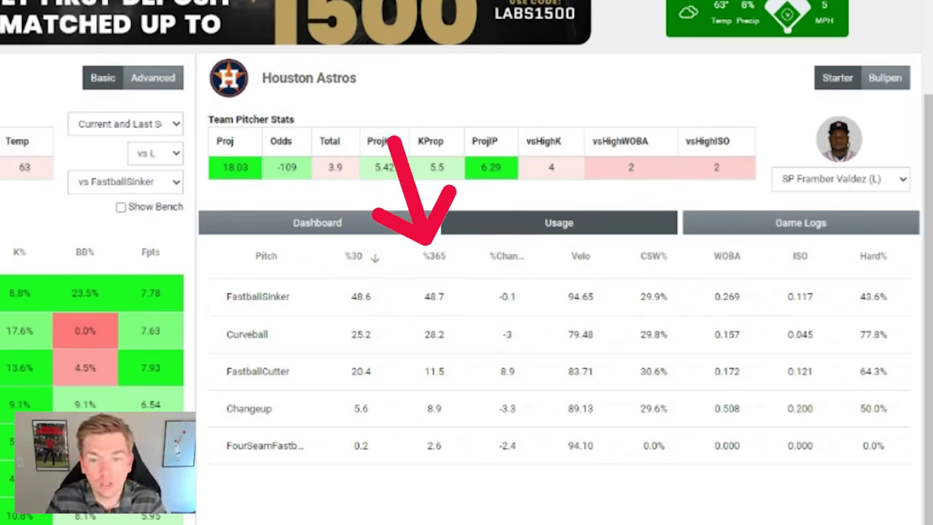
pyautogui.click(173, 184)
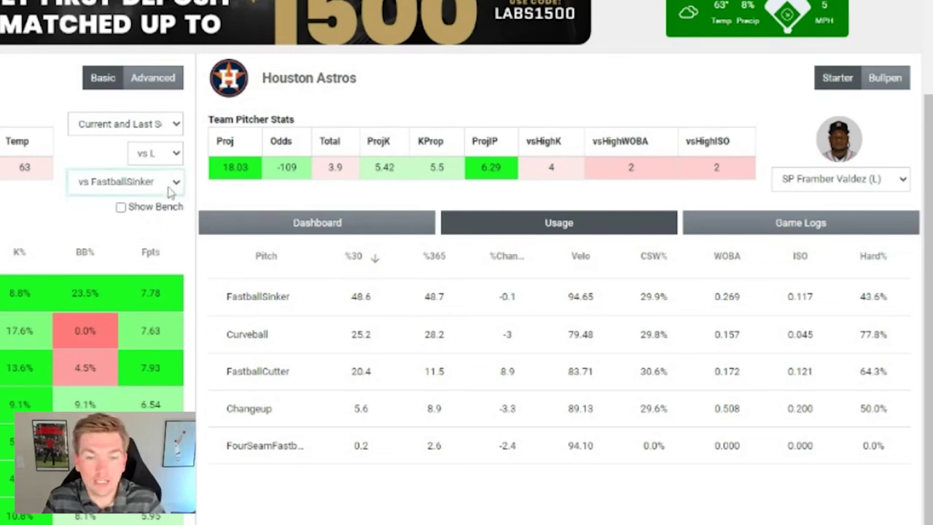
pyautogui.click(161, 217)
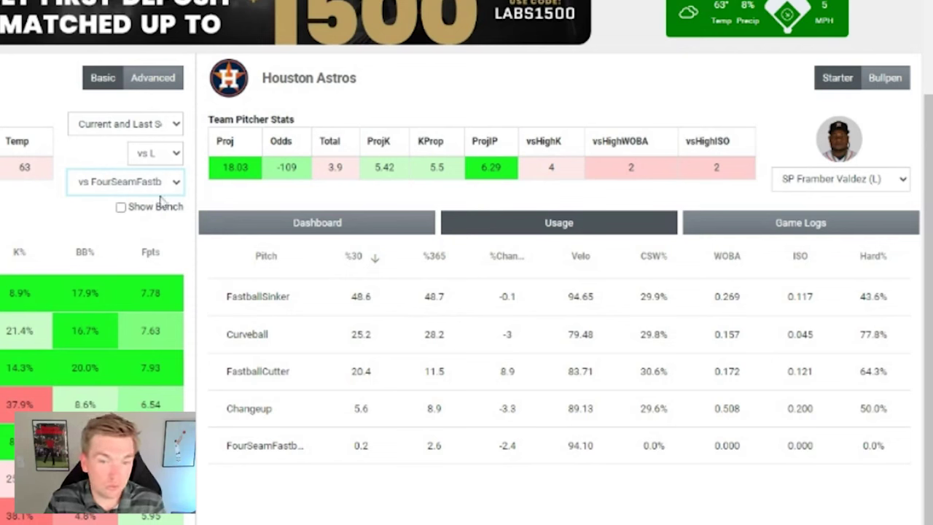
# - Compare the Blue Jays batter stats against FastballSinker and four-seam fastballs, ending with the FastballSinker filter
pyautogui.press('Up')
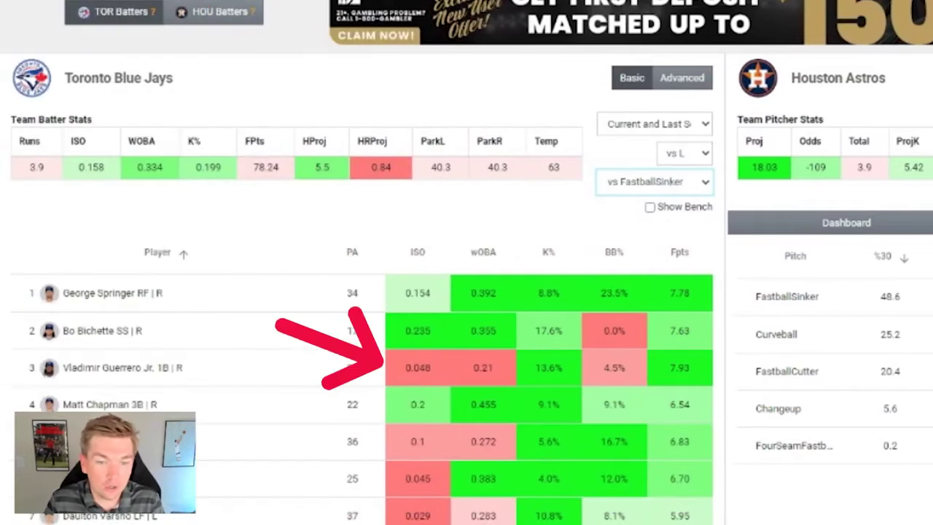
pyautogui.press('Down')
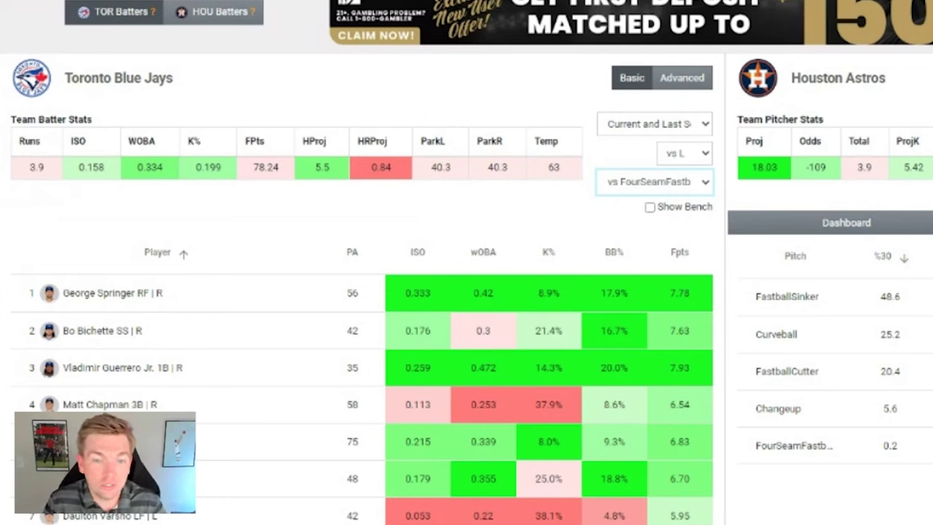
pyautogui.click(677, 200)
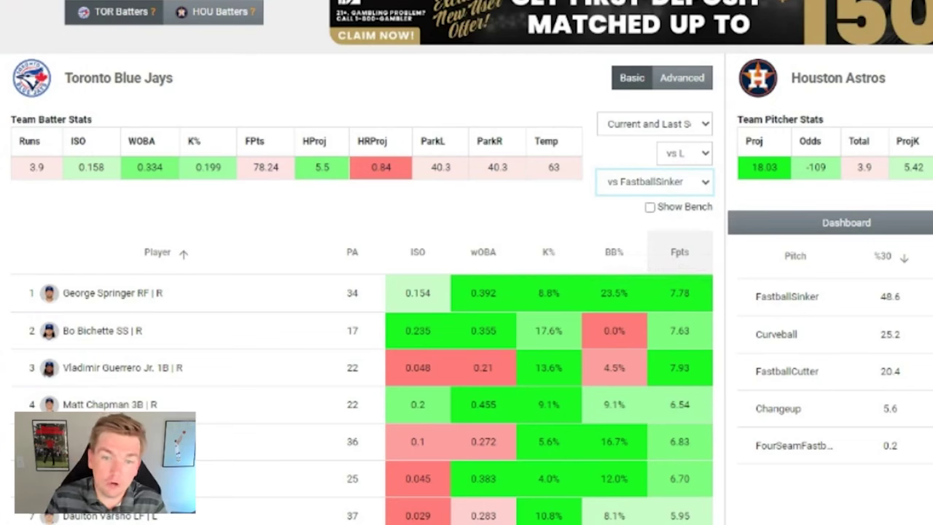
# - Reset the Blue Jays batter filter to all pitch types and return to the Astros starter's dashboard stats
pyautogui.click(692, 186)
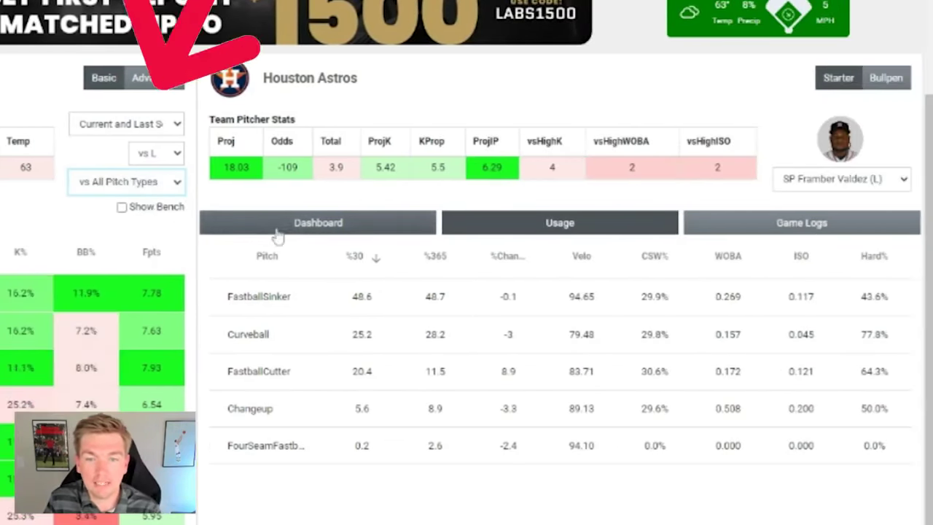
pyautogui.click(290, 227)
pyautogui.scroll(-1, 368, 276)
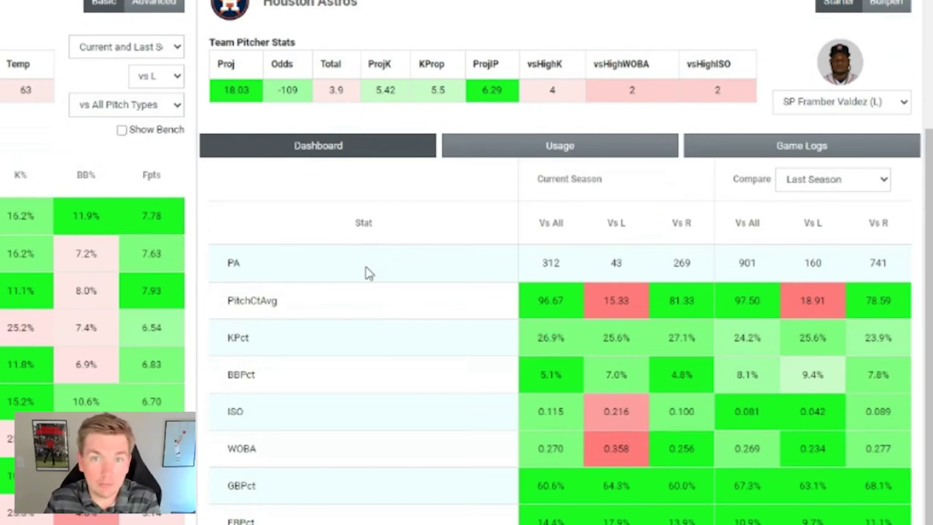
# - Examine the Astros starter's dashboard stats from PA down to BABIP and dismiss the promotional banner
pyautogui.scroll(-1, 368, 273)
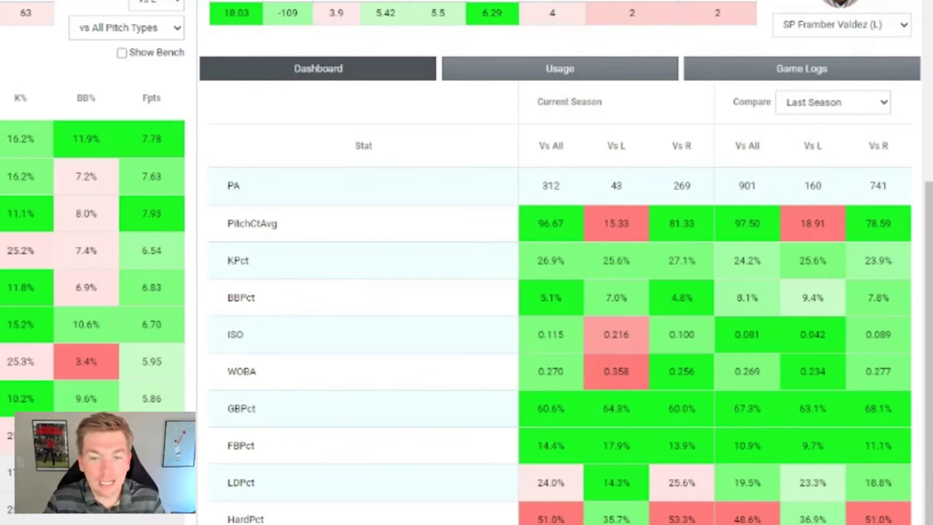
pyautogui.scroll(-3, 452, 246)
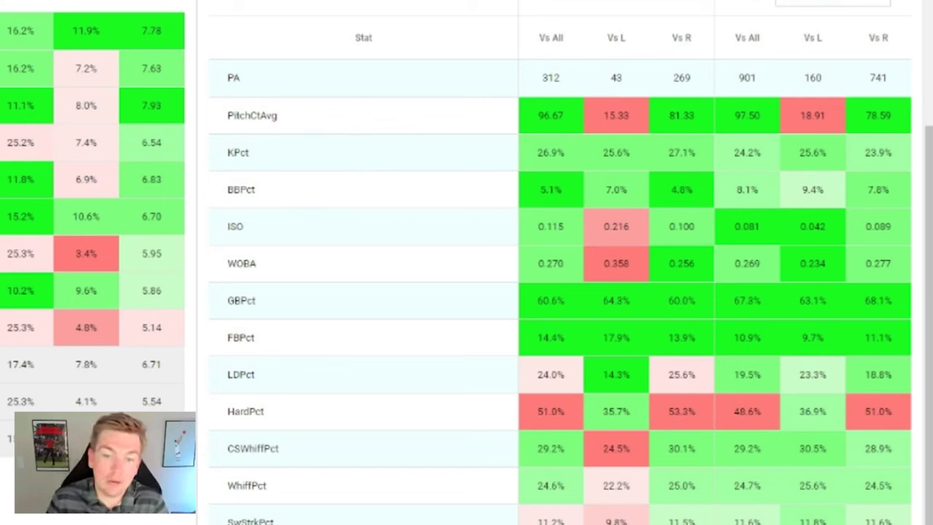
pyautogui.scroll(-1, 303, 456)
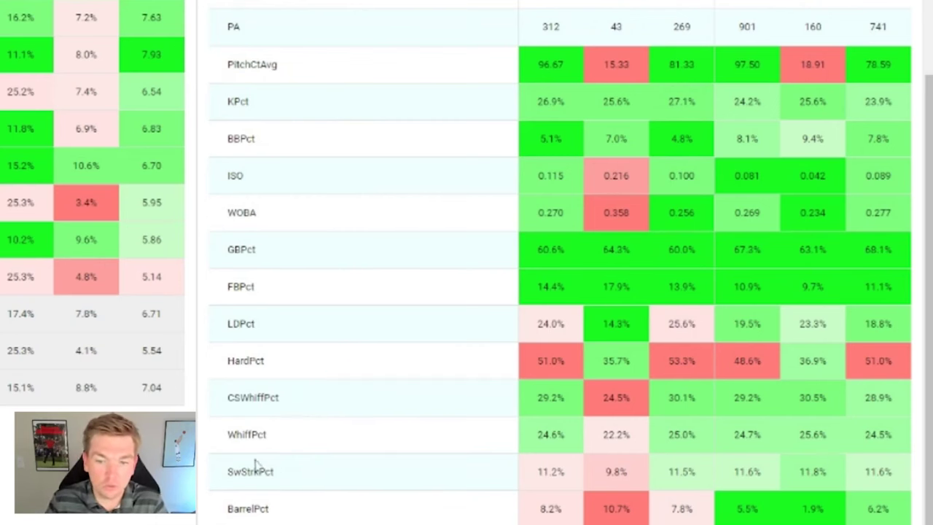
pyautogui.scroll(-1, 290, 406)
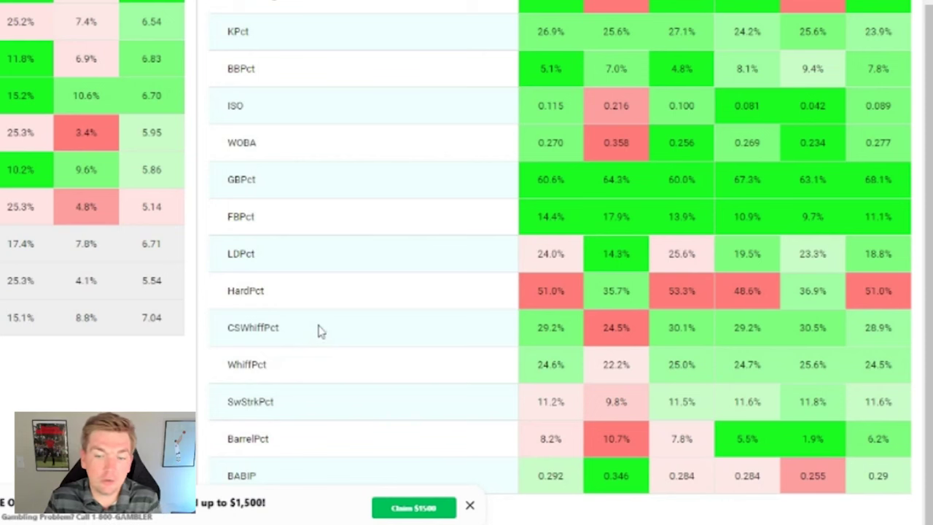
pyautogui.click(470, 506)
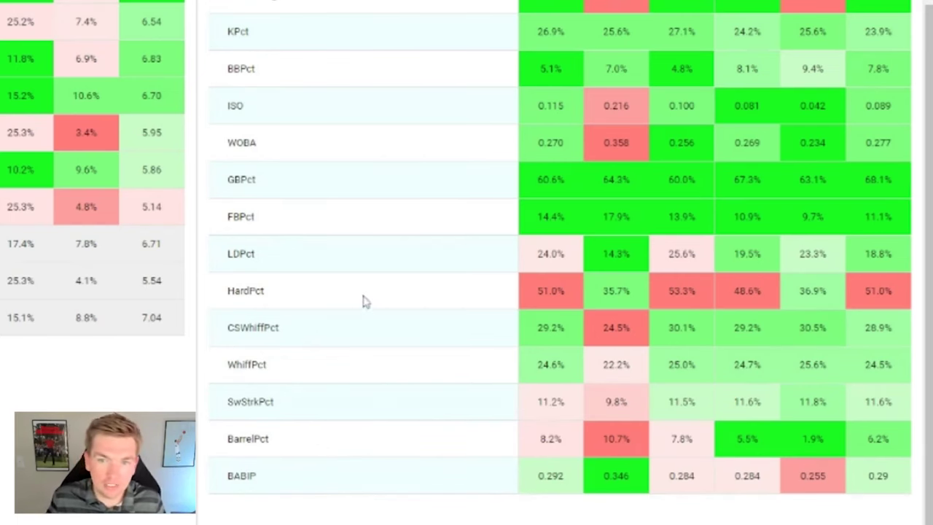
# - Compare the starter's current season with Current and Last Season, with Last 30 days, and again with Last Season
pyautogui.scroll(1, 309, 284)
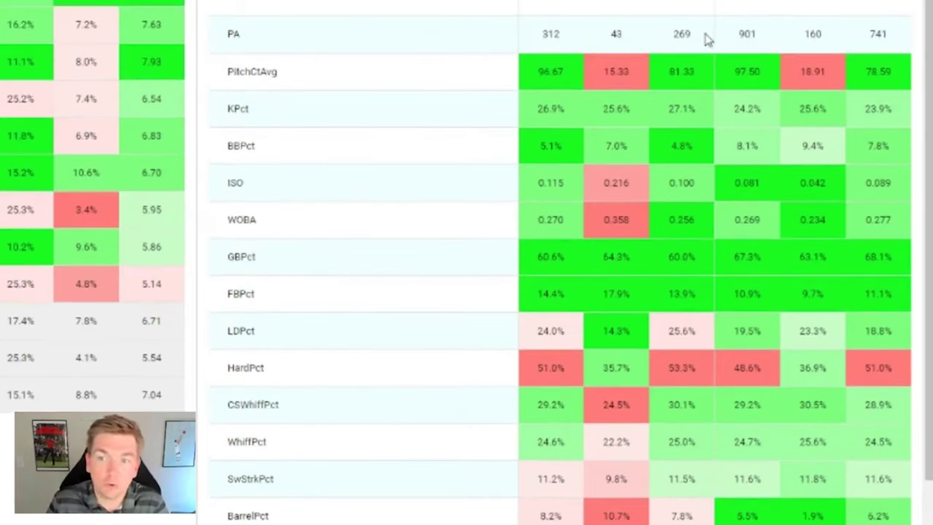
pyautogui.scroll(2, 798, 89)
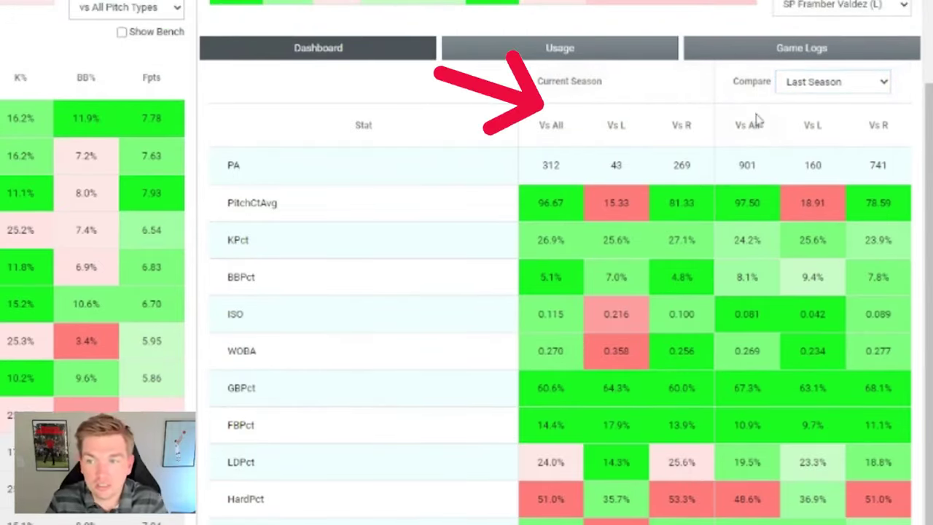
pyautogui.click(806, 102)
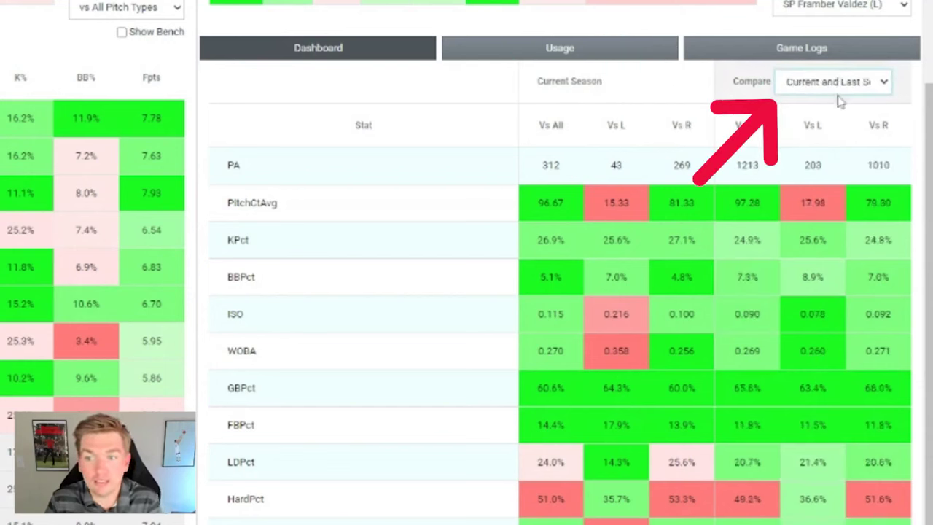
pyautogui.click(875, 102)
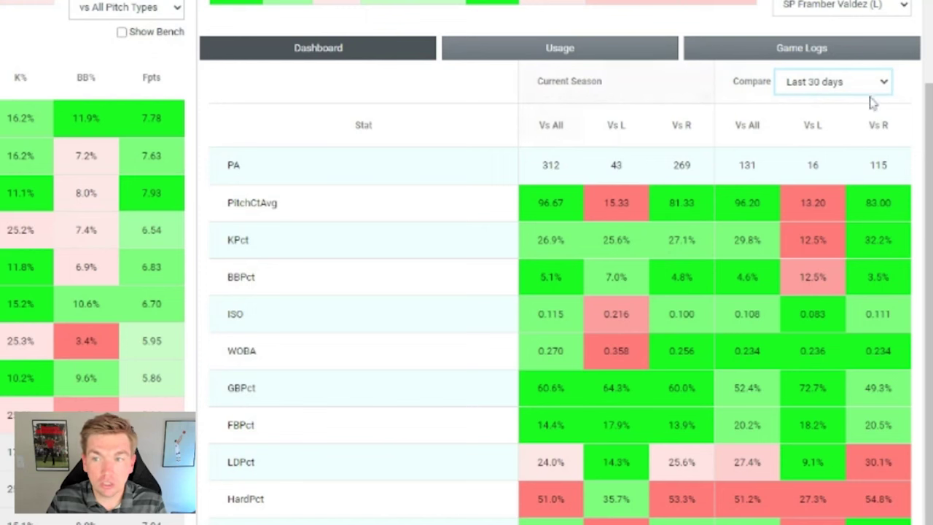
pyautogui.click(849, 111)
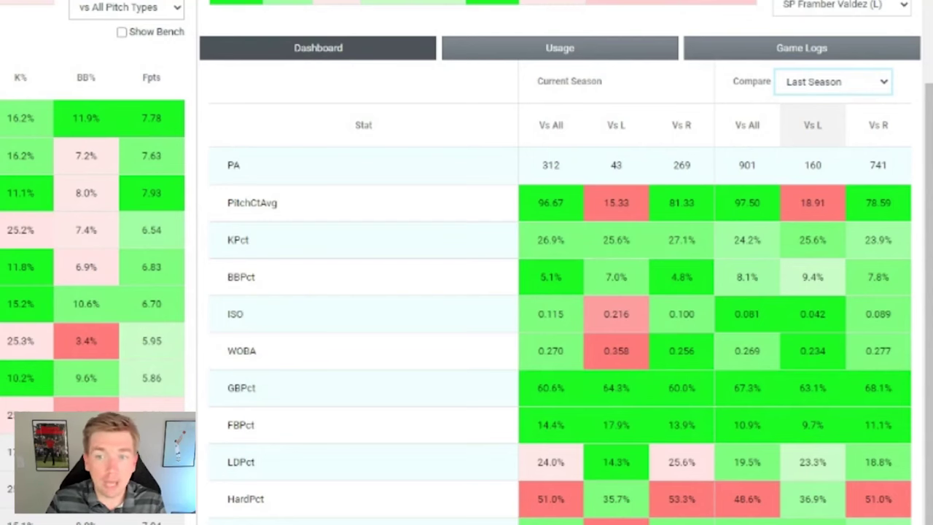
# - Show the Astros starter's pitch usage again and filter the Blue Jays batter stats to FastballSinker
pyautogui.scroll(1, 740, 150)
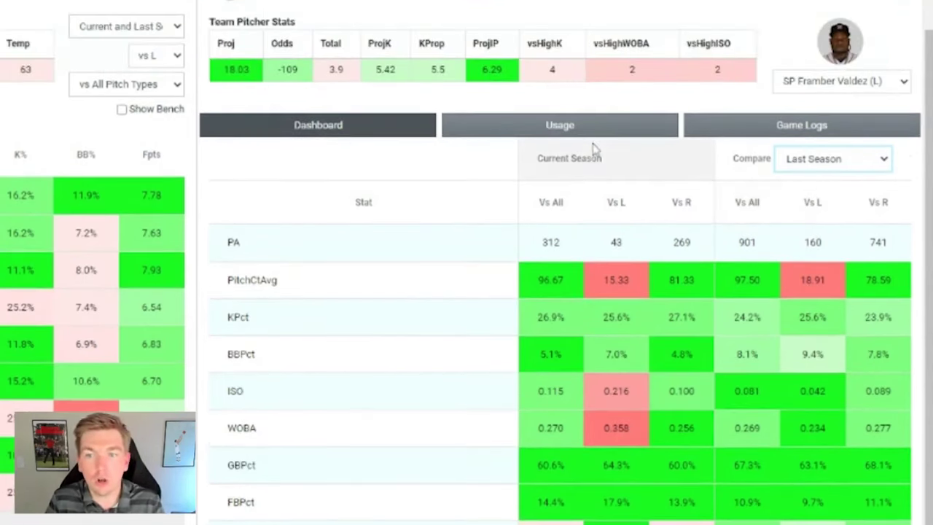
pyautogui.scroll(1, 527, 149)
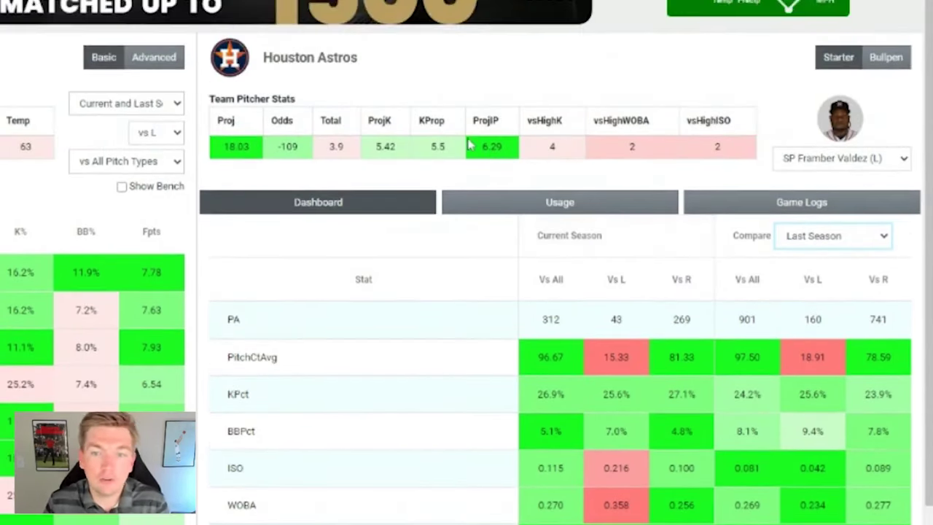
pyautogui.click(576, 211)
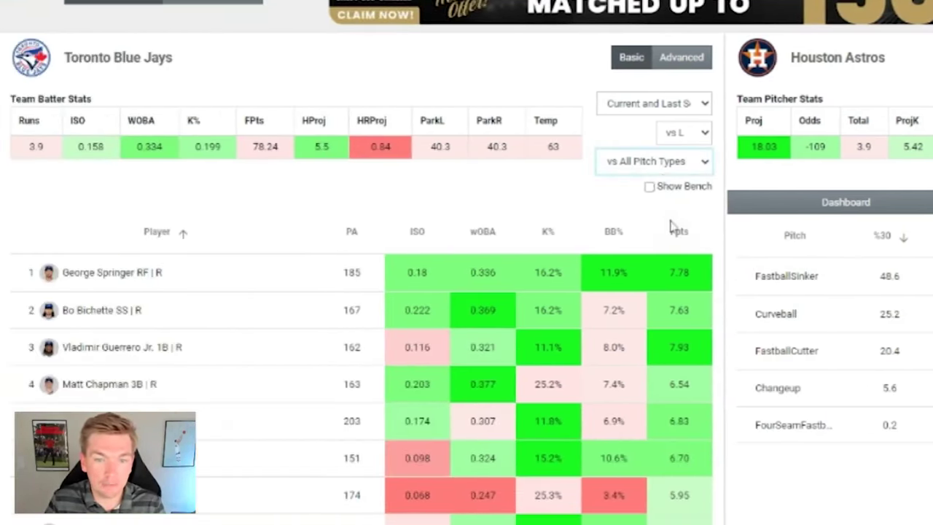
pyautogui.click(671, 228)
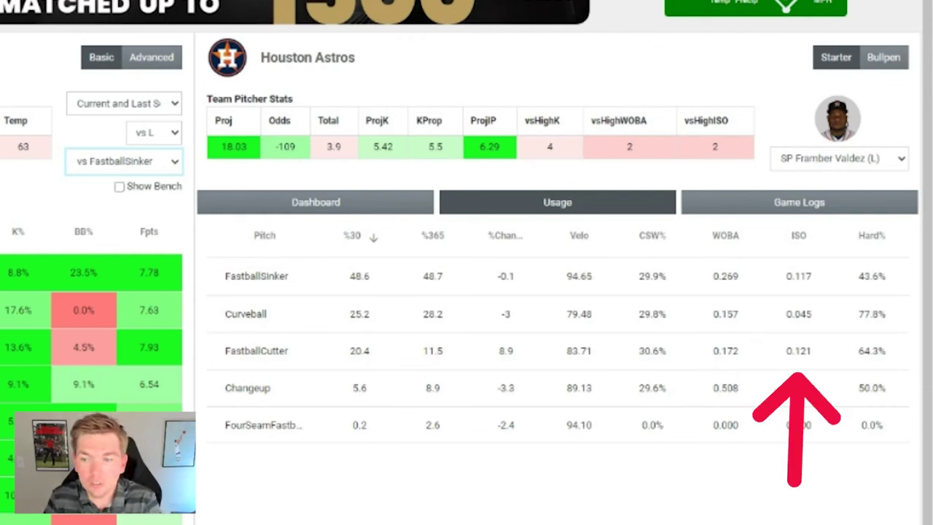
# - Show the Astros starter's game logs and examine the starts from 06/02/2023 back to 03/30/2023
pyautogui.click(843, 325)
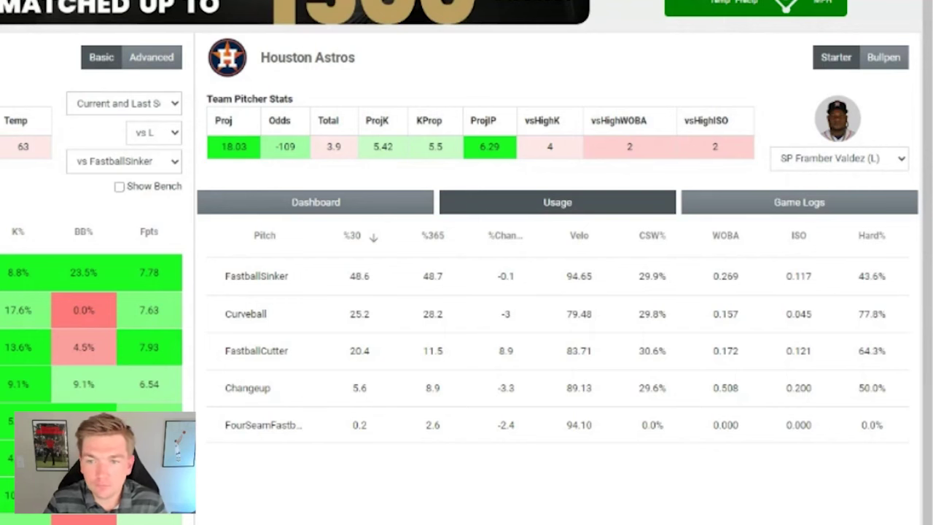
pyautogui.click(797, 203)
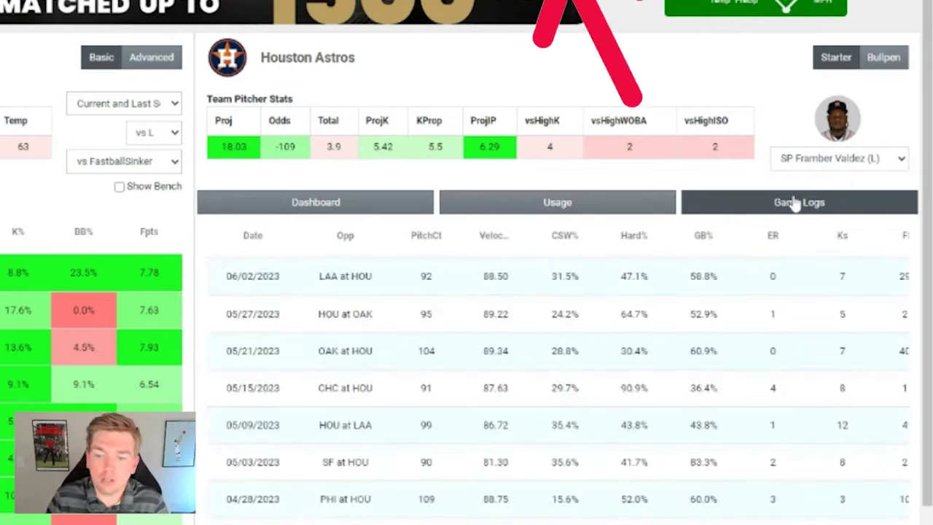
pyautogui.scroll(-1, 605, 392)
pyautogui.scroll(-1, 601, 390)
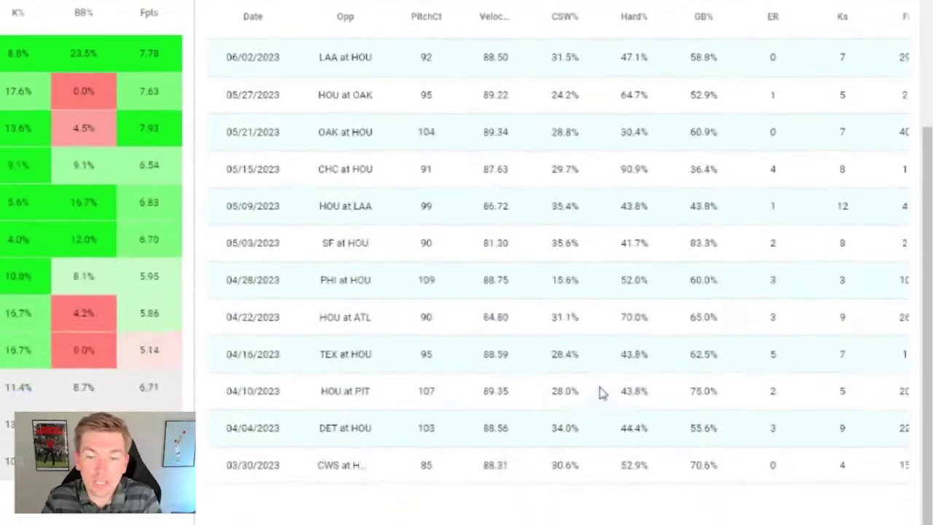
pyautogui.scroll(2, 599, 389)
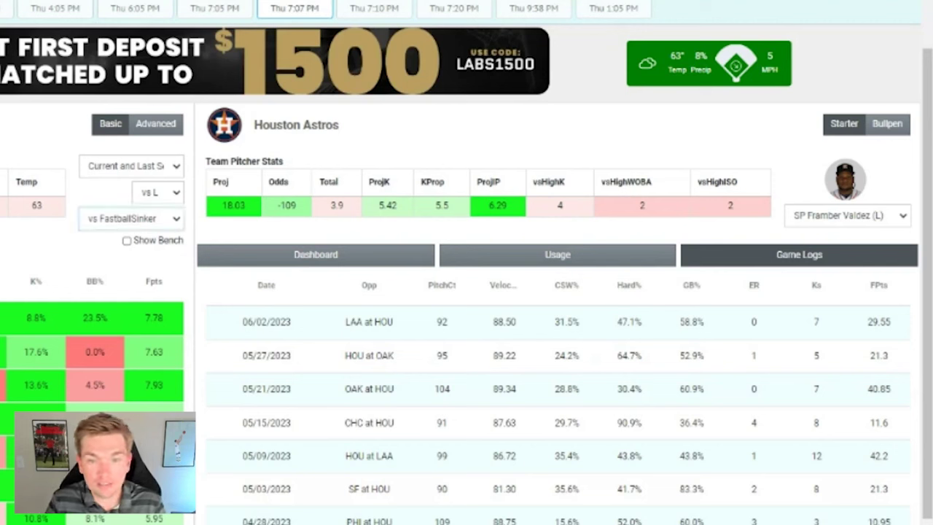
# - Reset the Blue Jays batter filter to all pitch types and review the Astros starter's game log alongside it
pyautogui.click(160, 222)
pyautogui.click(148, 241)
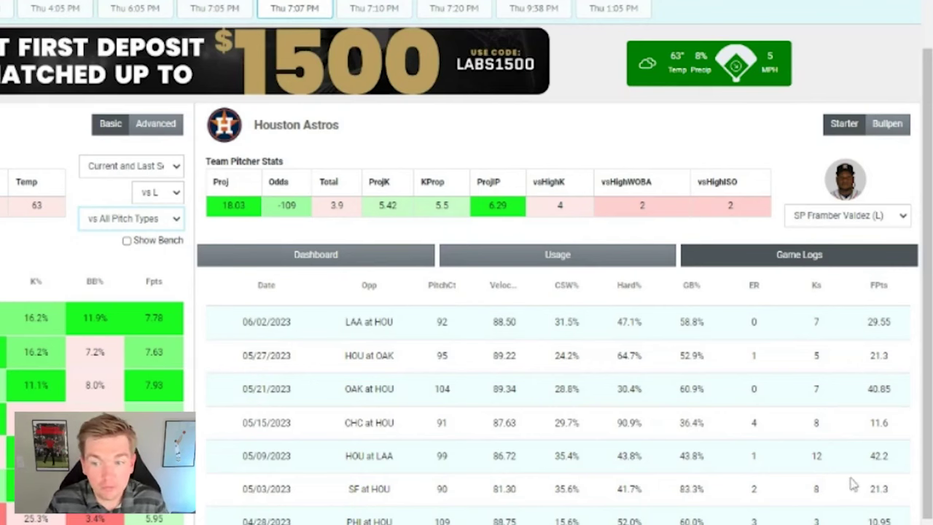
pyautogui.scroll(-2, 846, 466)
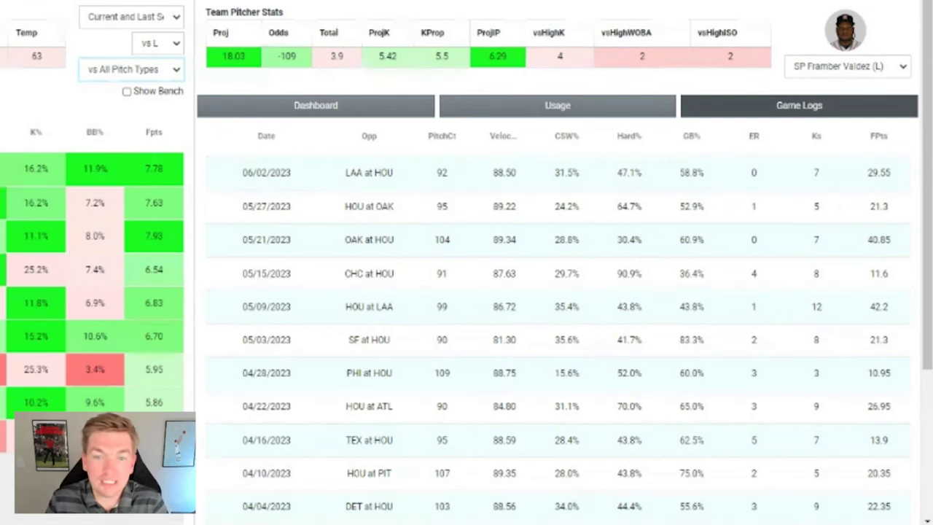
pyautogui.scroll(1, 90, 124)
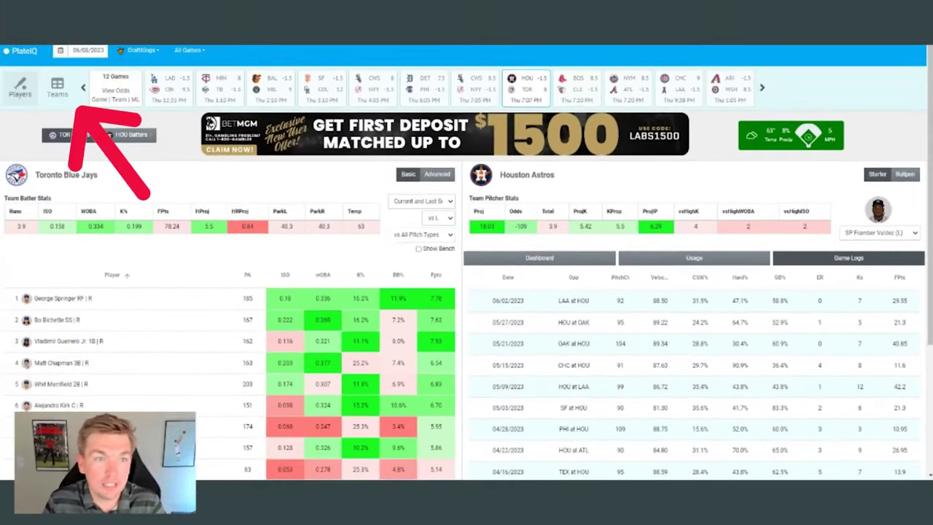
# - Open the team rankings for 6/8/2023 and sort the teams by Runs, by ISO, and again by Runs
pyautogui.click(58, 86)
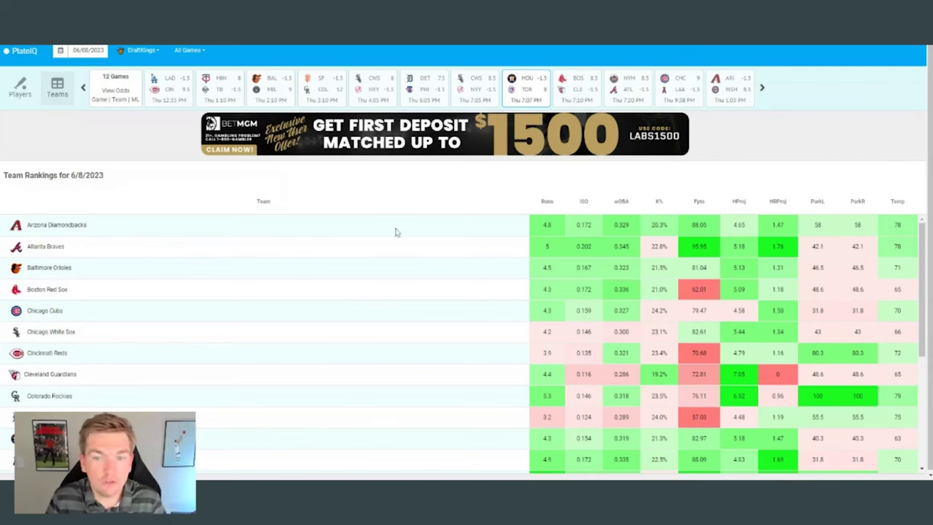
pyautogui.click(543, 203)
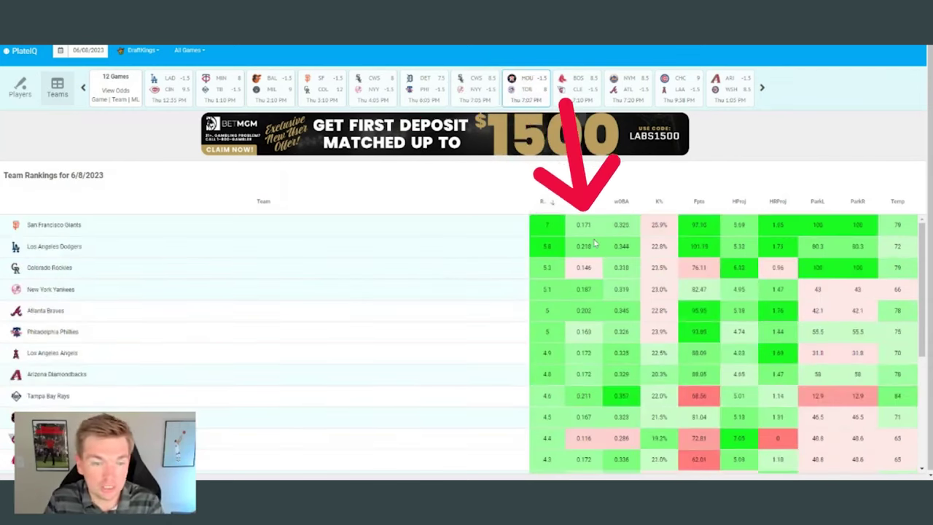
pyautogui.click(597, 205)
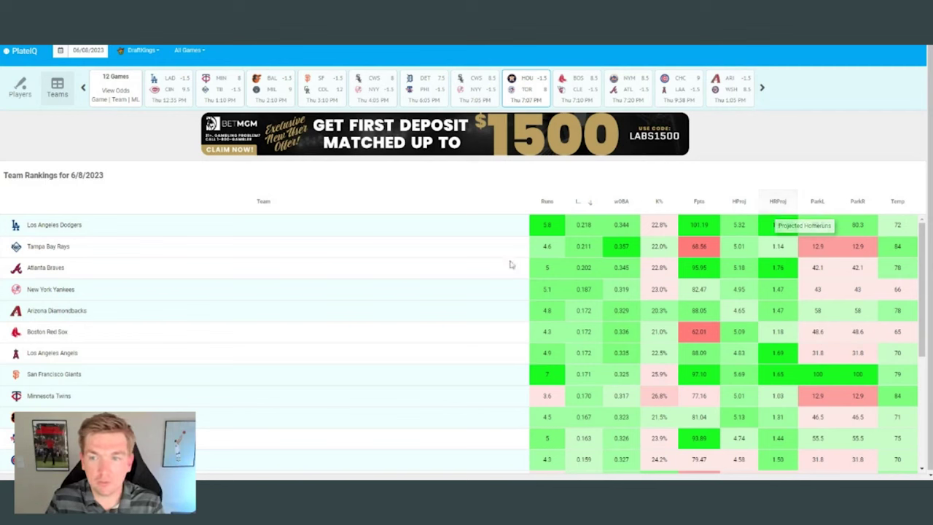
pyautogui.click(548, 202)
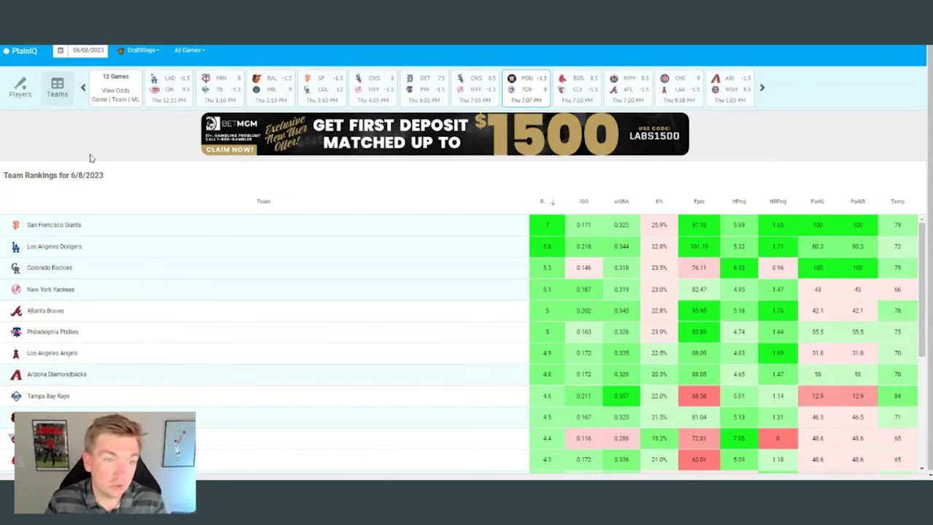
# - Return to the player view, open the Giants at Rockies game, and show the Giants batters against the Rockies starter
pyautogui.click(32, 99)
pyautogui.click(328, 86)
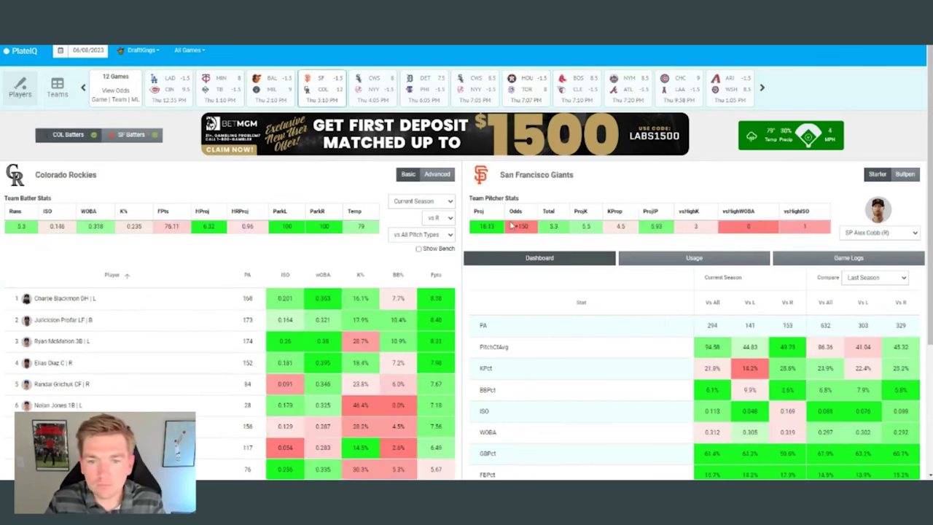
pyautogui.scroll(-1, 328, 218)
pyautogui.scroll(1, 218, 182)
pyautogui.click(139, 135)
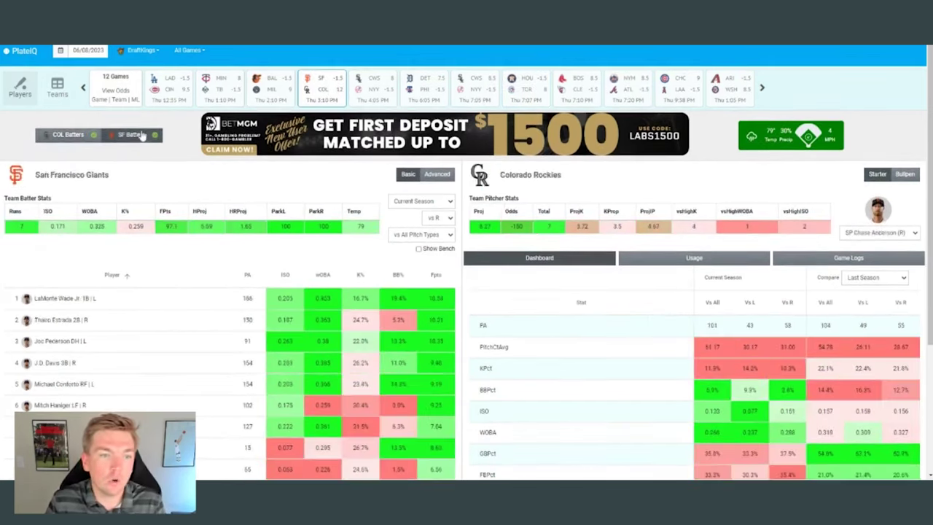
# - Show the Rockies starter's pitch usage and filter the Giants batter stats to Current and Last Season against FastballCutter
pyautogui.scroll(-1, 331, 186)
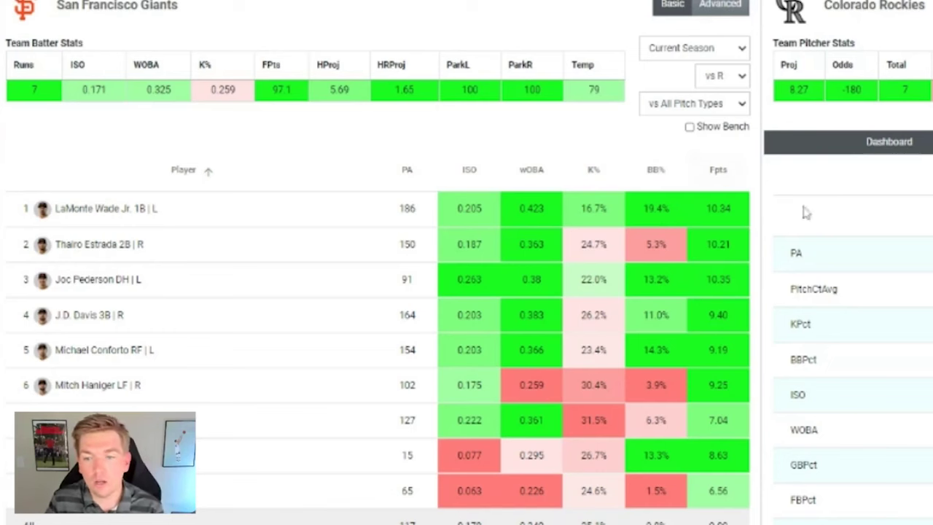
pyautogui.scroll(1, 807, 213)
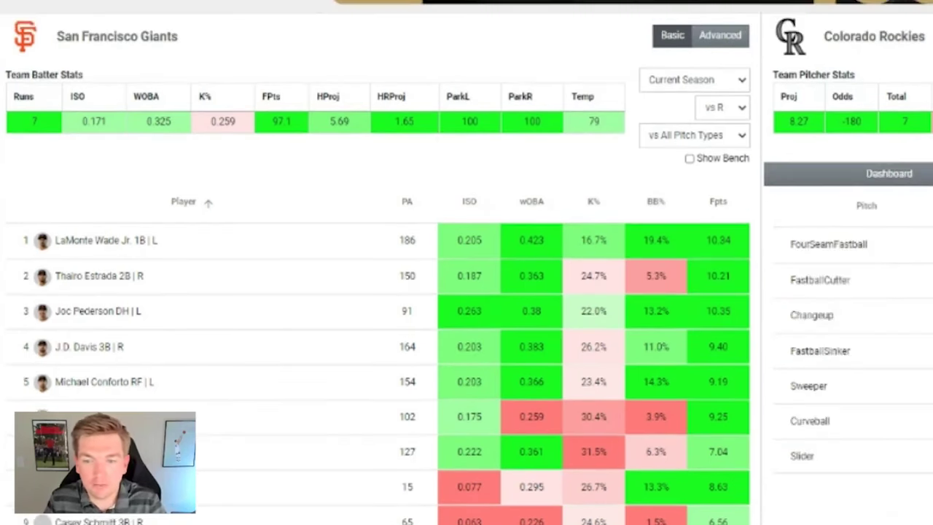
pyautogui.hscroll(8, 765, 150)
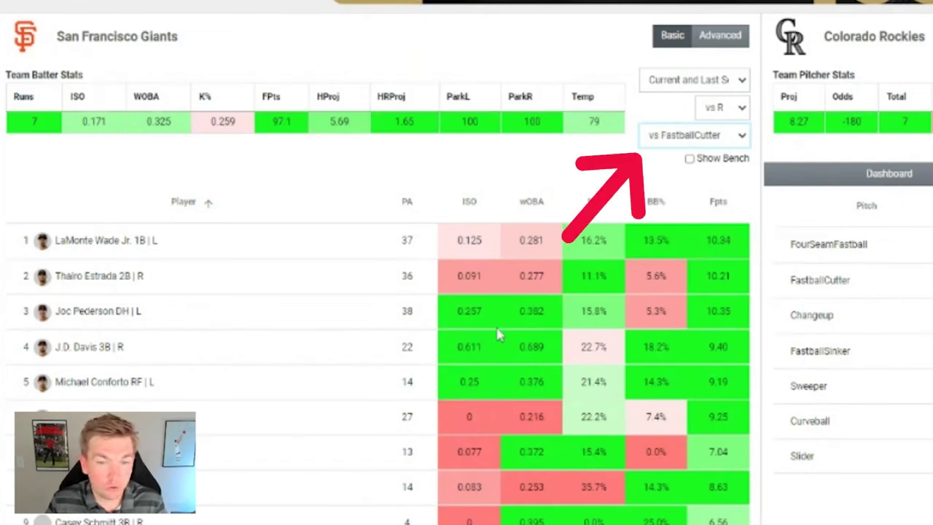
pyautogui.click(540, 157)
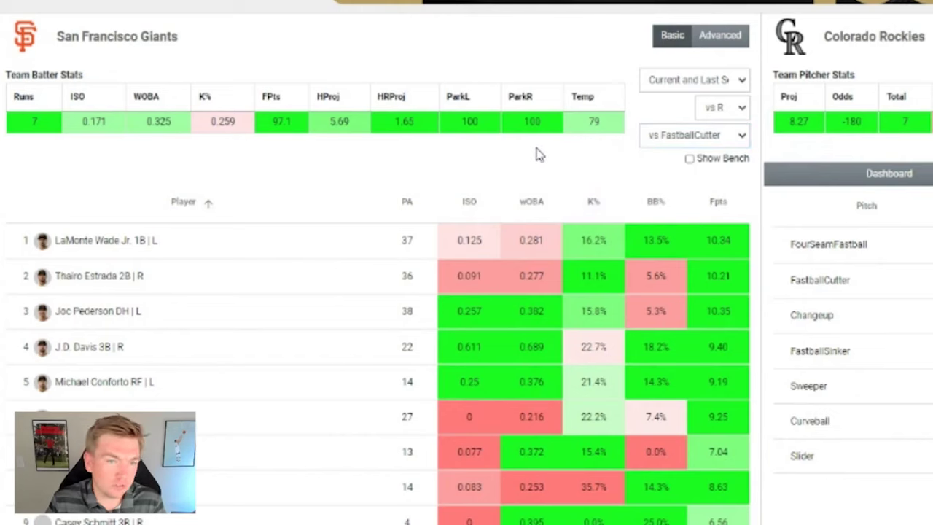
pyautogui.scroll(2, 539, 156)
pyautogui.scroll(-2, 541, 225)
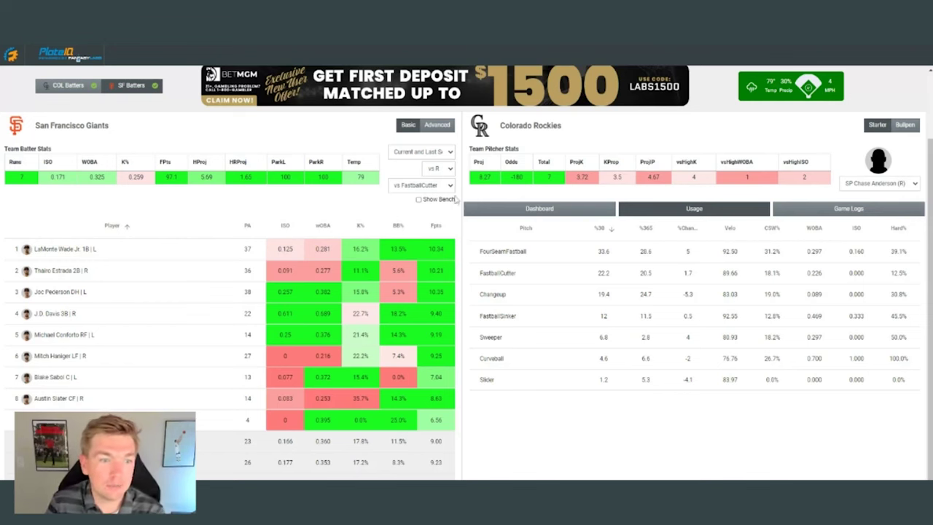
pyautogui.scroll(2, 423, 268)
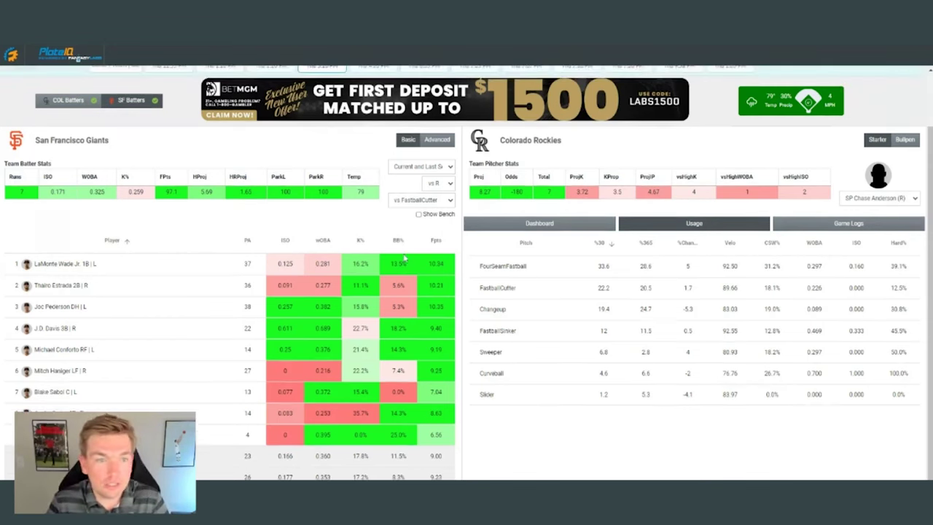